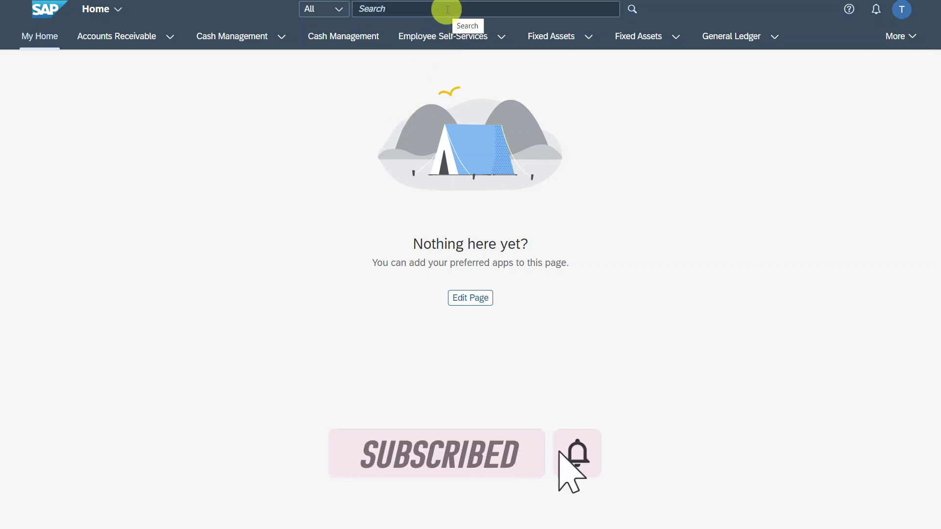
Find 'Manage stati' in the shell search, launch Manage Statistical Key Figures, and open the user account menu
left_click(447, 9)
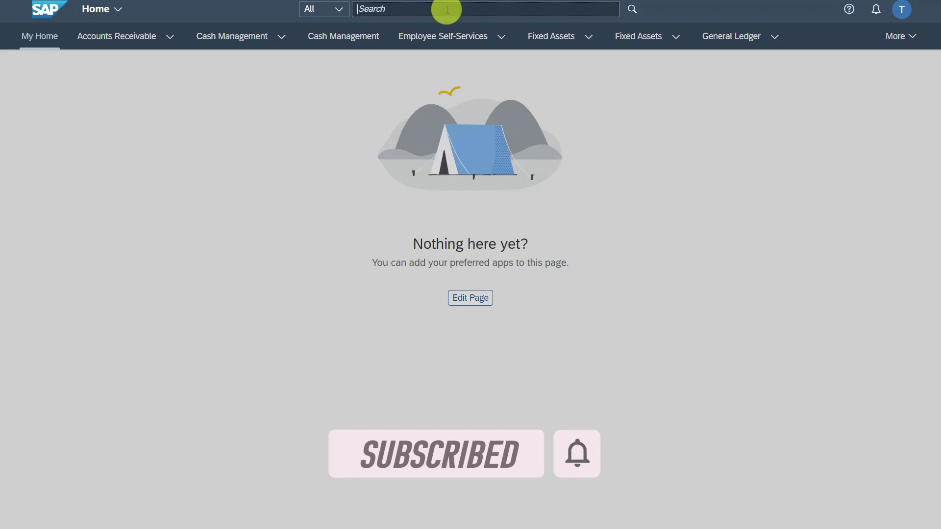
type("Manage statisti")
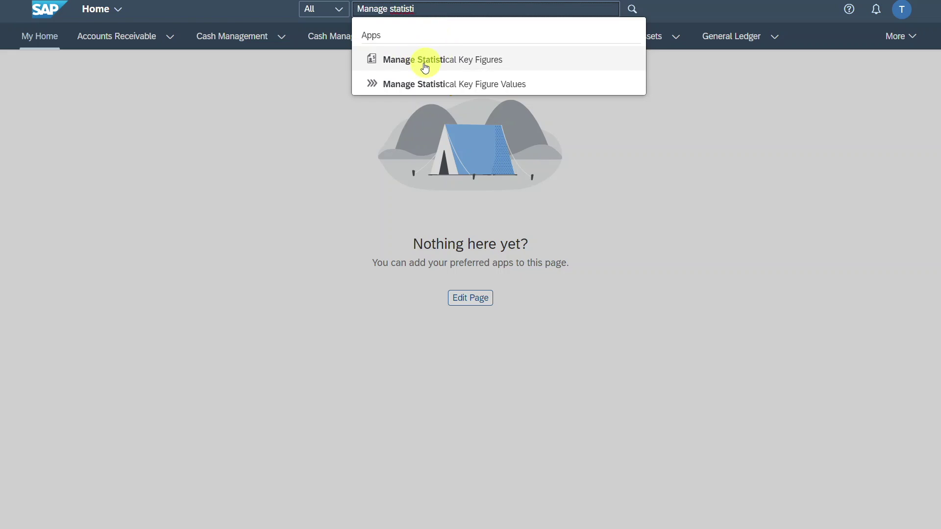
left_click(422, 67)
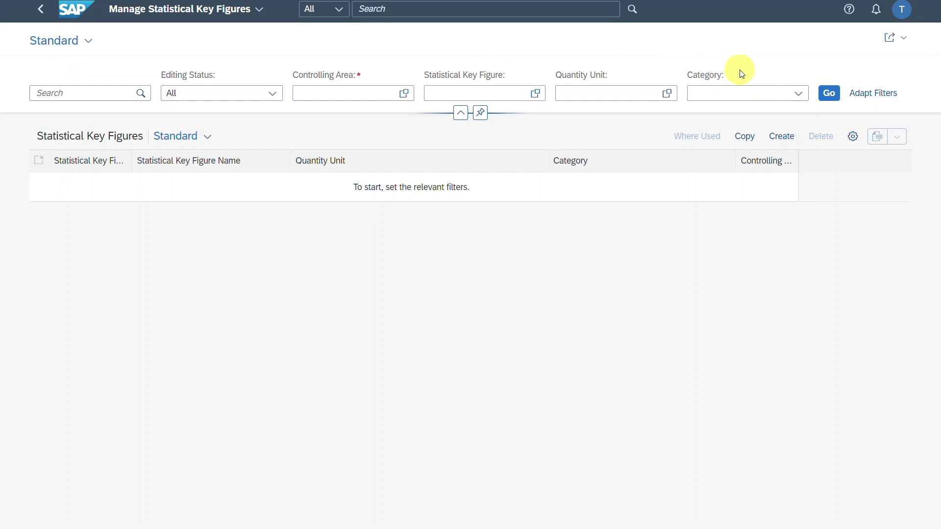
left_click(906, 17)
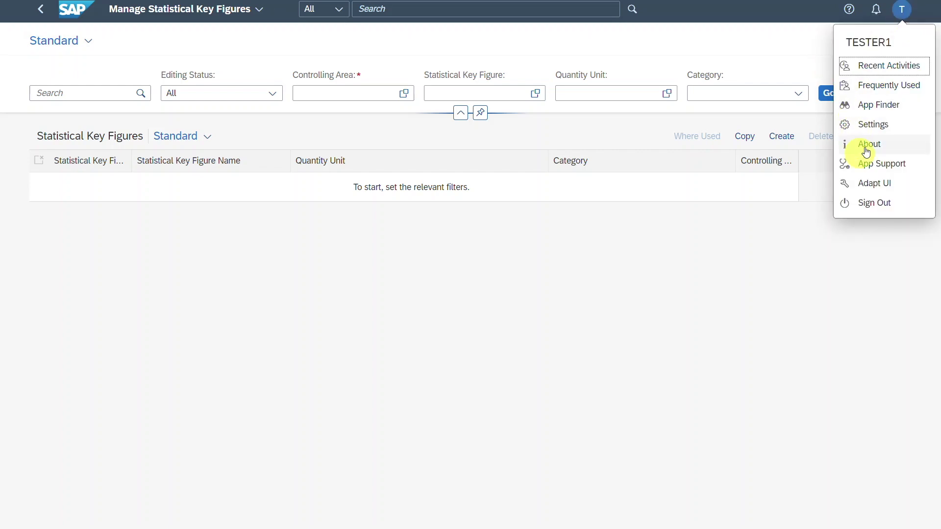
left_click(866, 145)
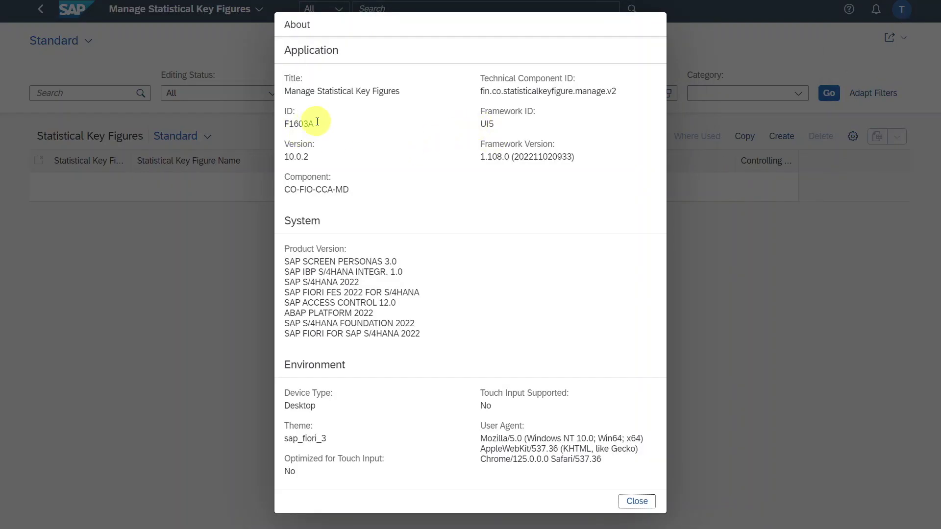
left_click_drag(316, 124, 300, 127)
double_click(300, 126)
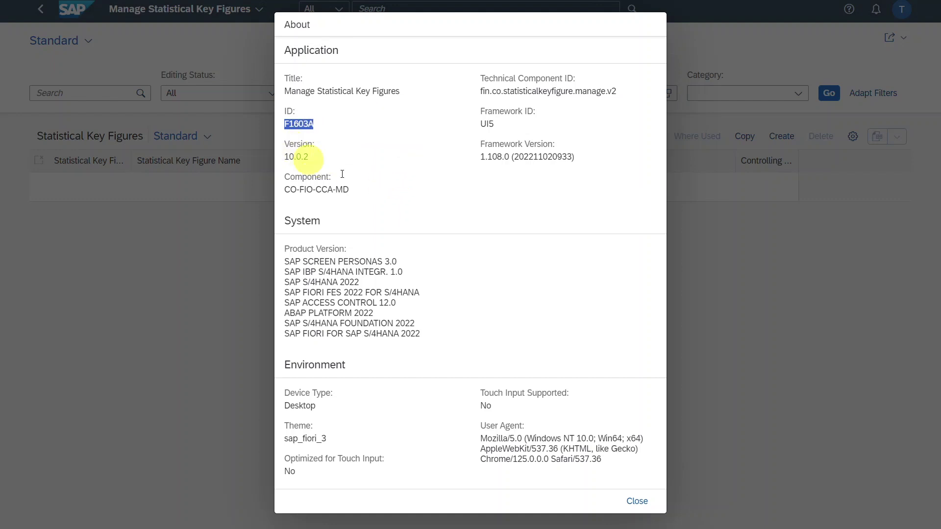
left_click(635, 502)
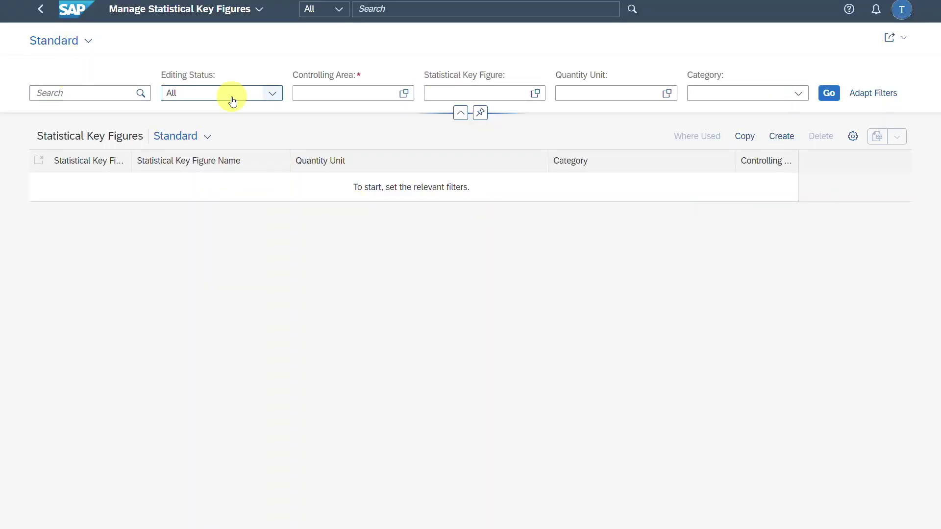
Leave Editing Status at All and filter Controlling Area to A000
left_click(273, 93)
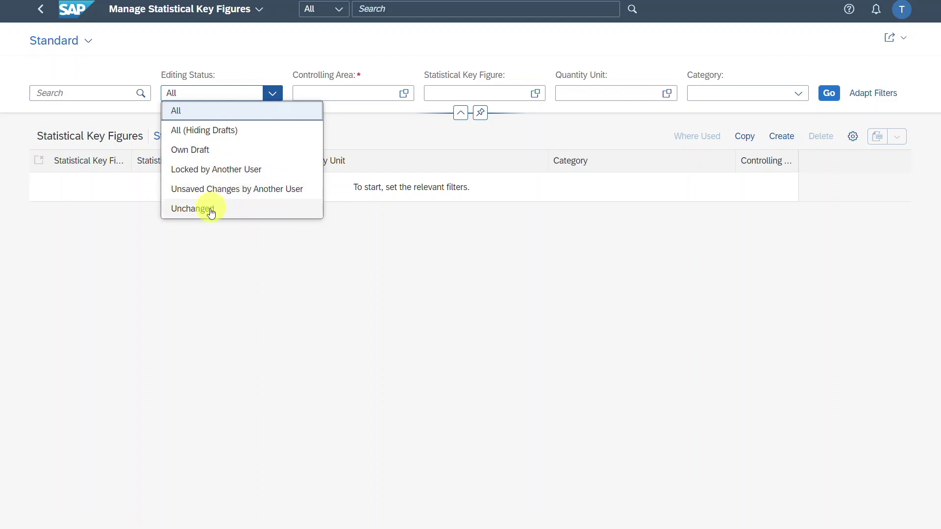
left_click(365, 88)
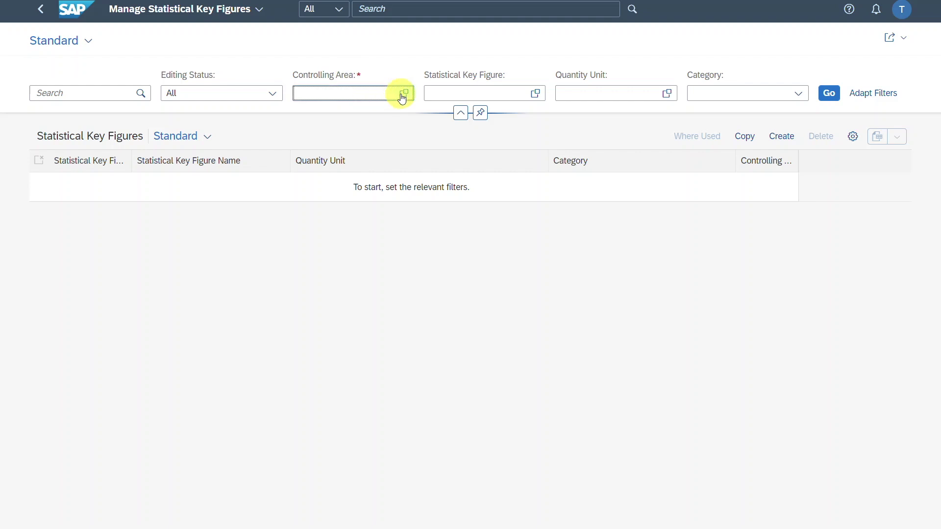
type("A000")
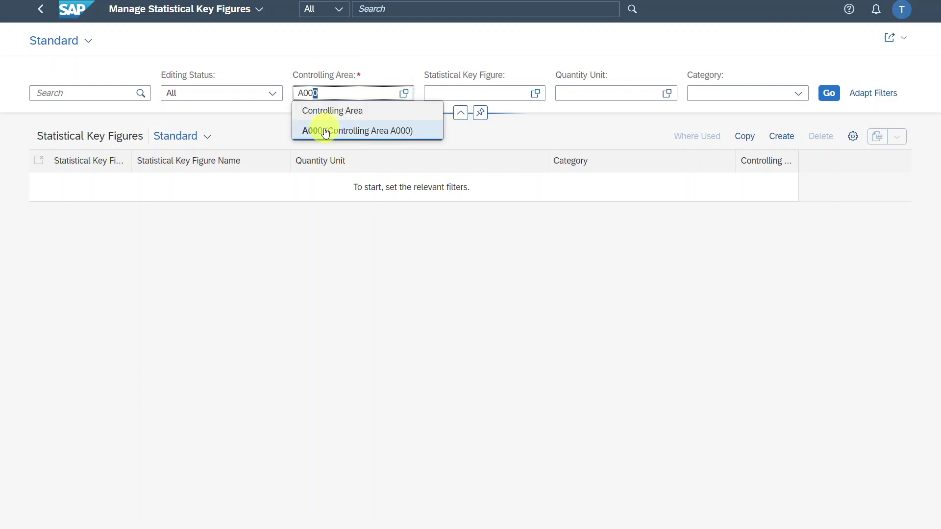
left_click(337, 132)
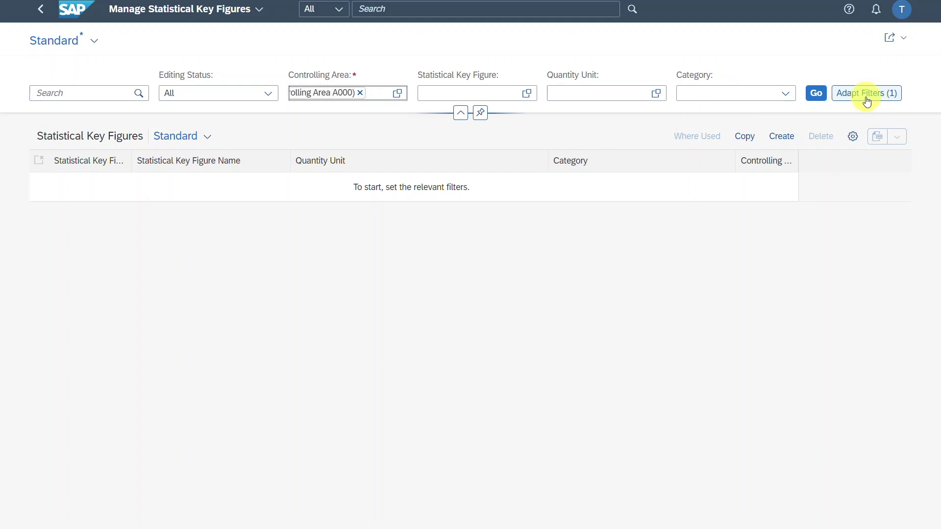
List the seven A000 key figures and view the links and details of key figure 1001
left_click(817, 94)
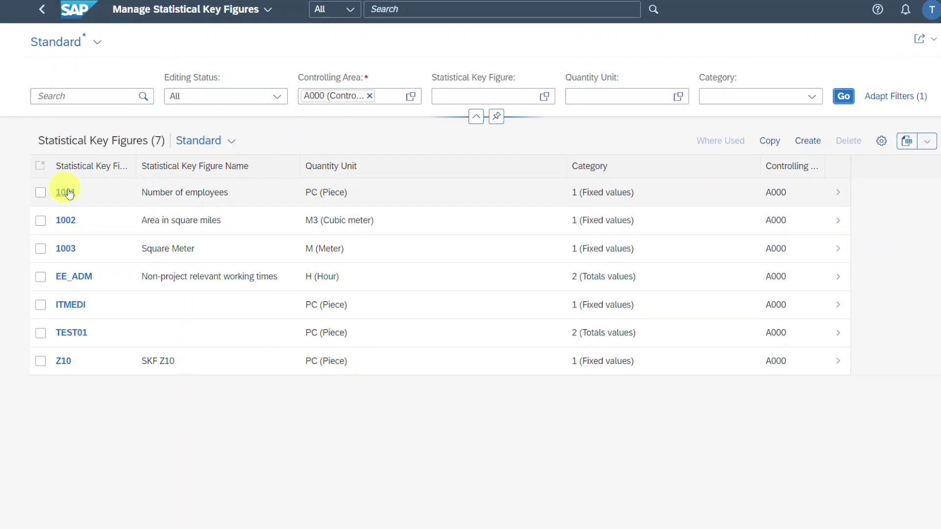
left_click(65, 193)
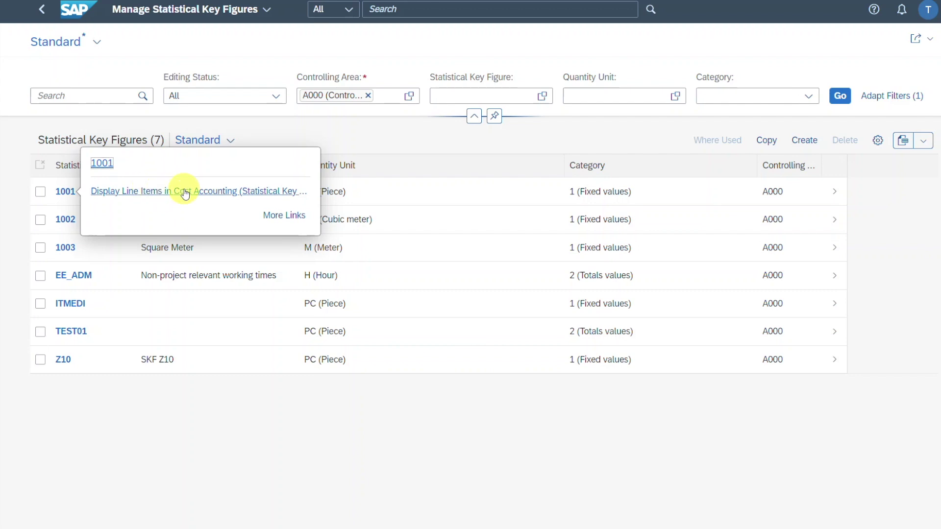
left_click(291, 215)
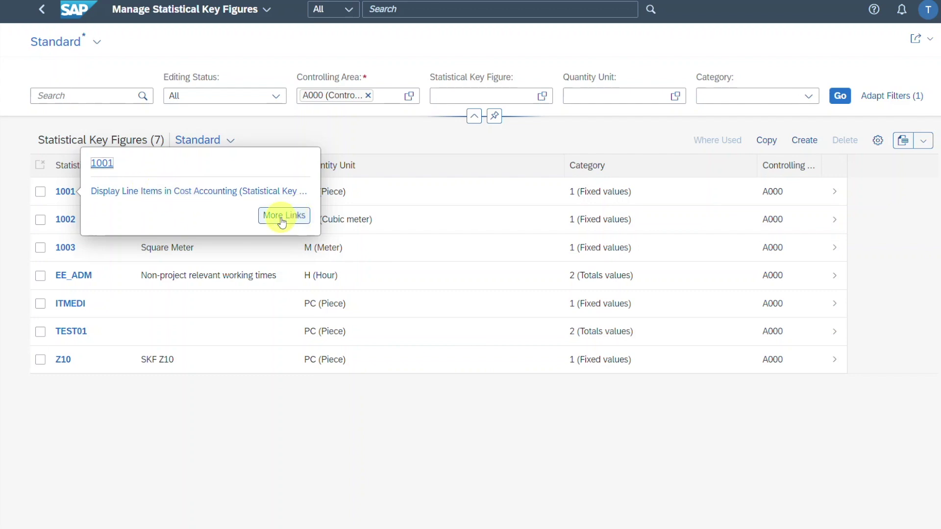
left_click(386, 147)
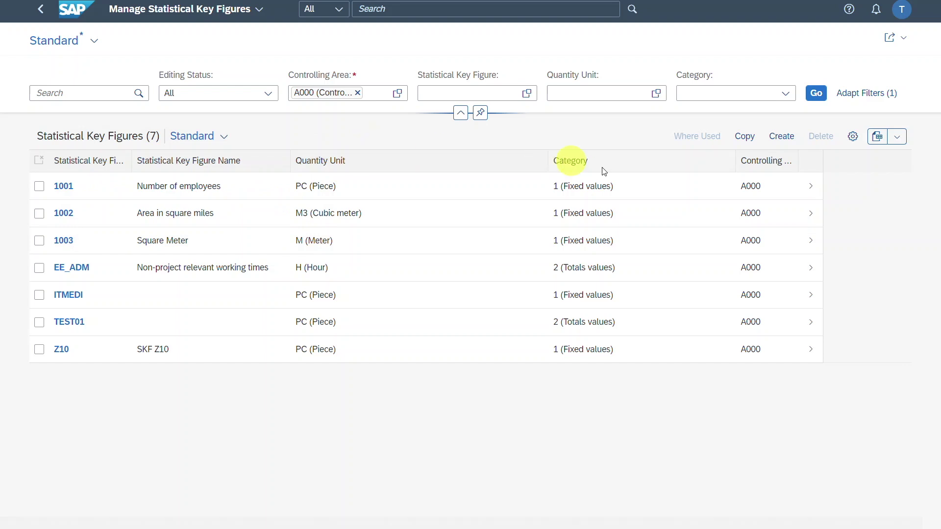
left_click(810, 189)
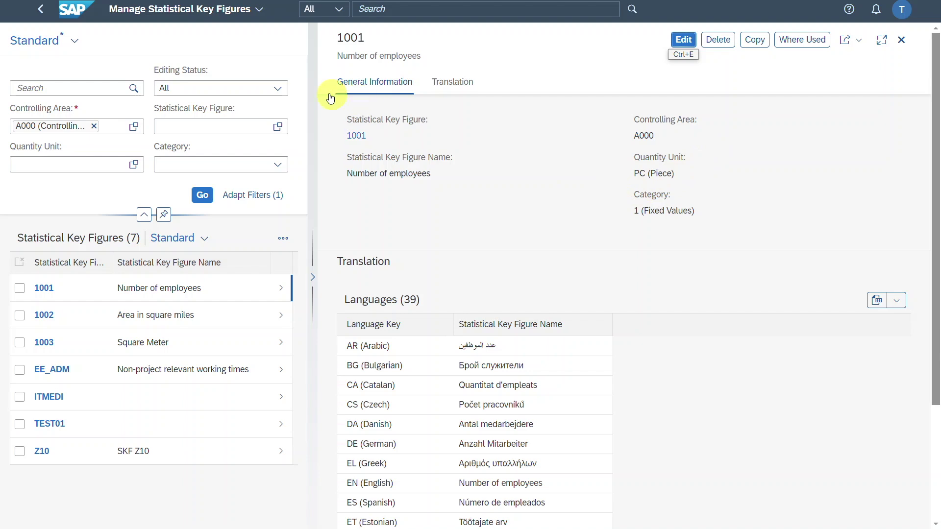
left_click(50, 18)
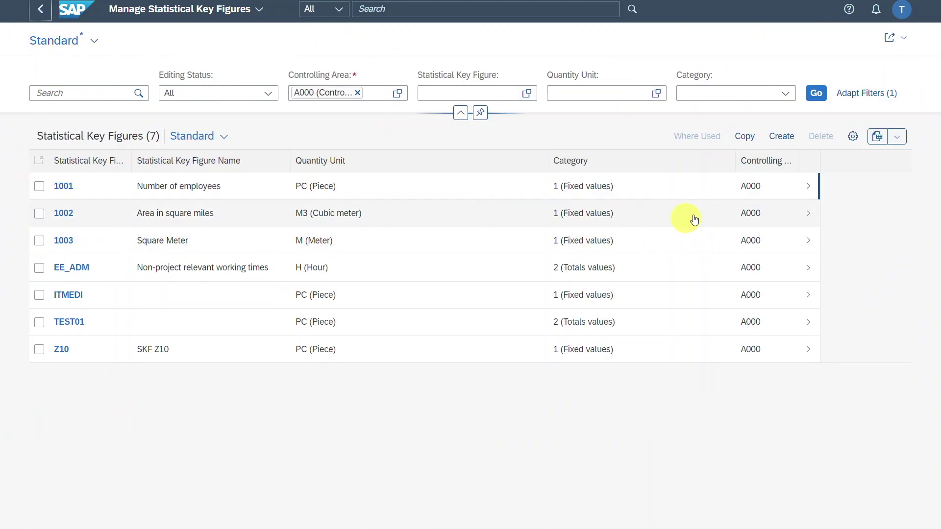
left_click(39, 186)
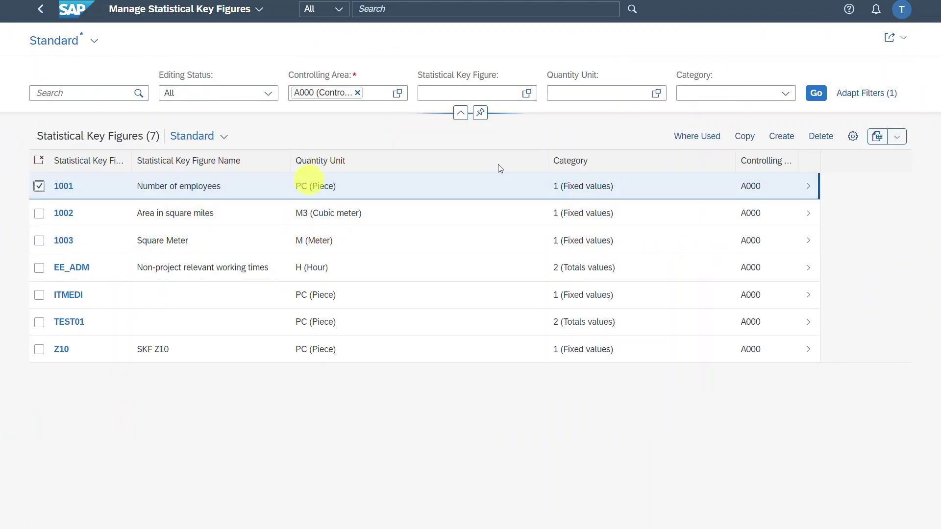
left_click(753, 140)
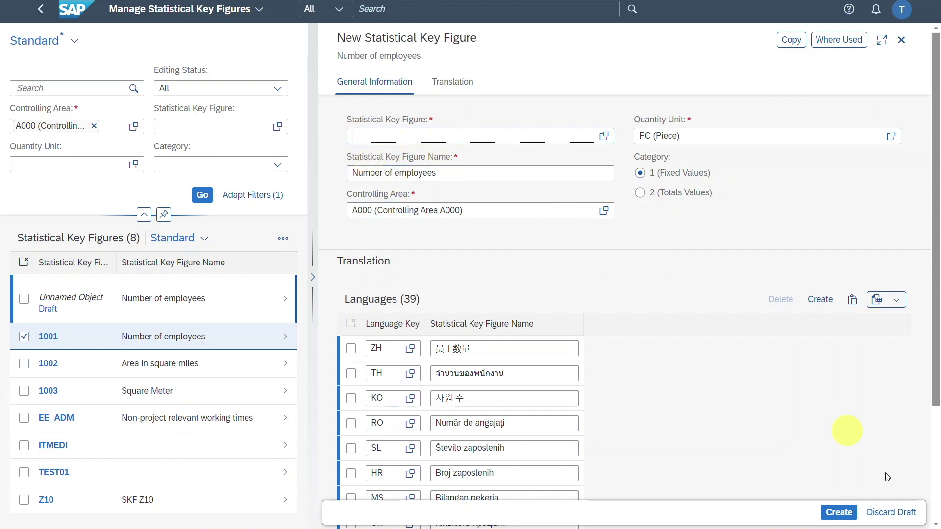
left_click(908, 517)
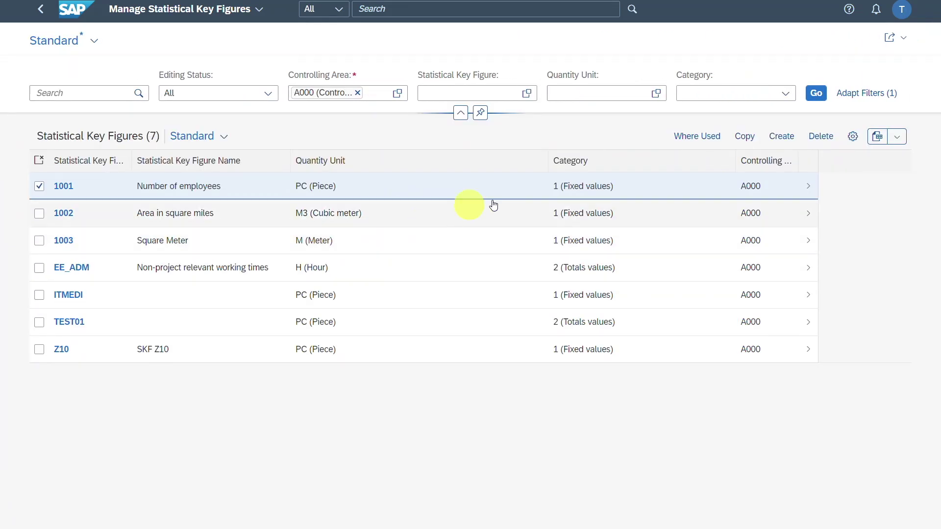
left_click(826, 143)
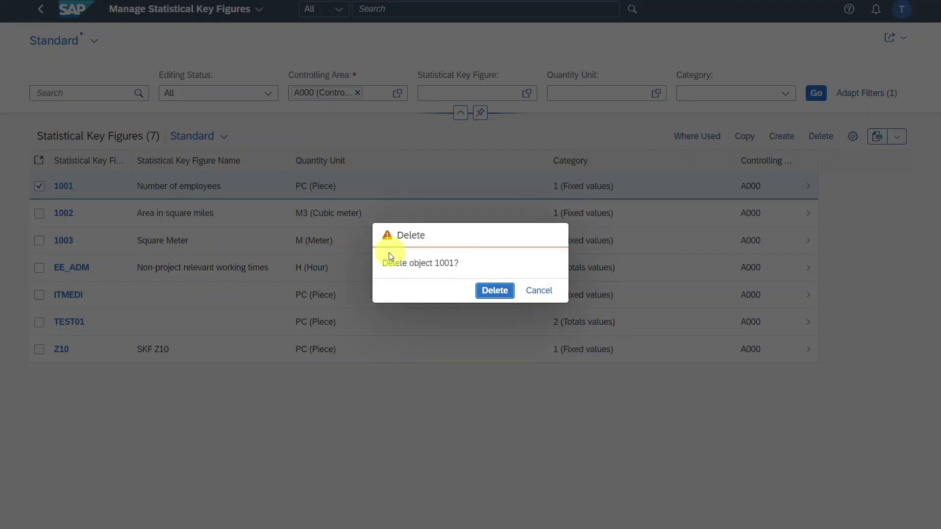
left_click(541, 292)
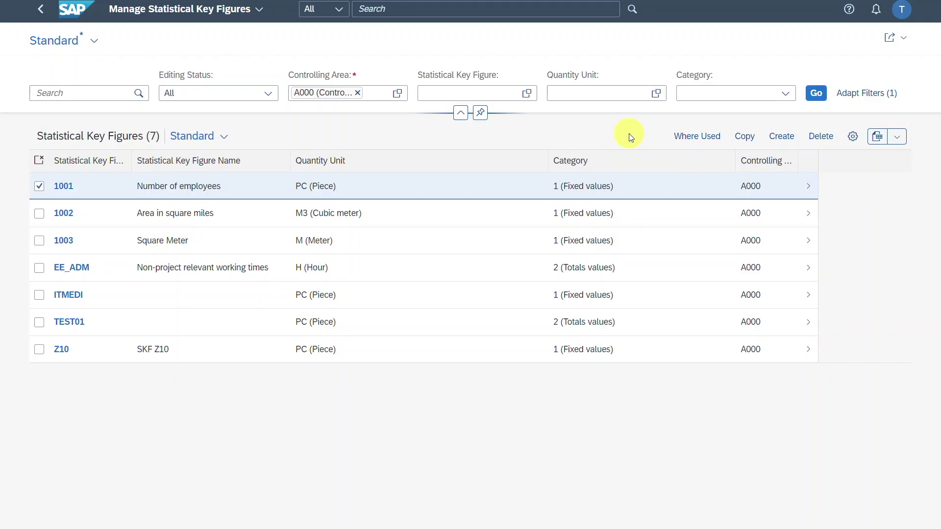
left_click(698, 141)
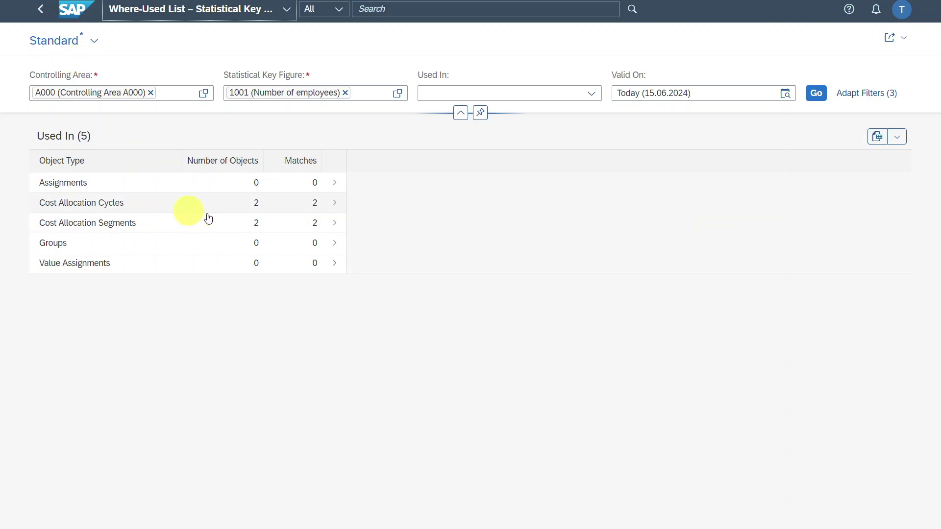
left_click(227, 208)
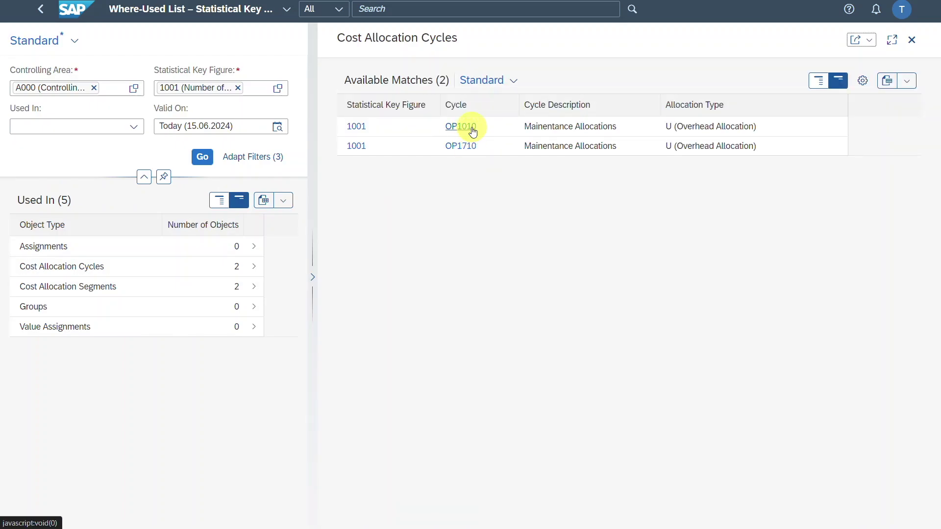
left_click(40, 17)
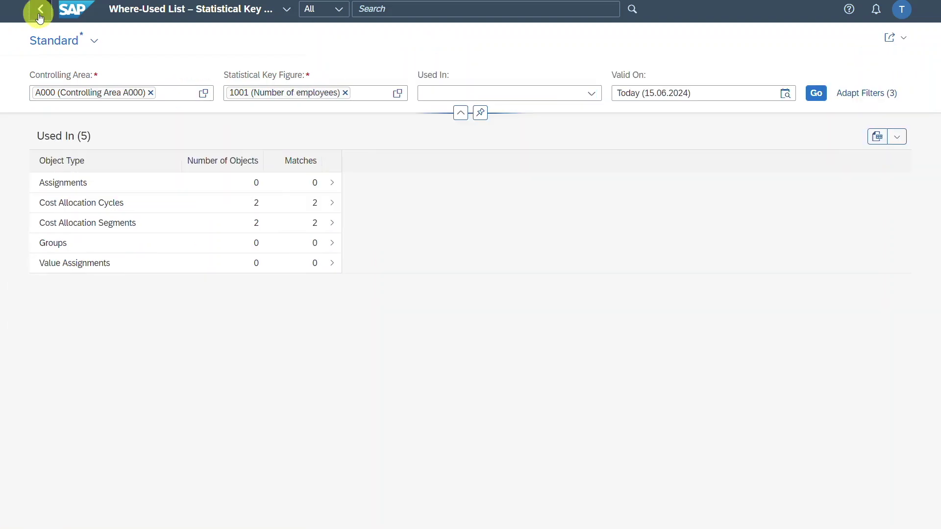
left_click(40, 17)
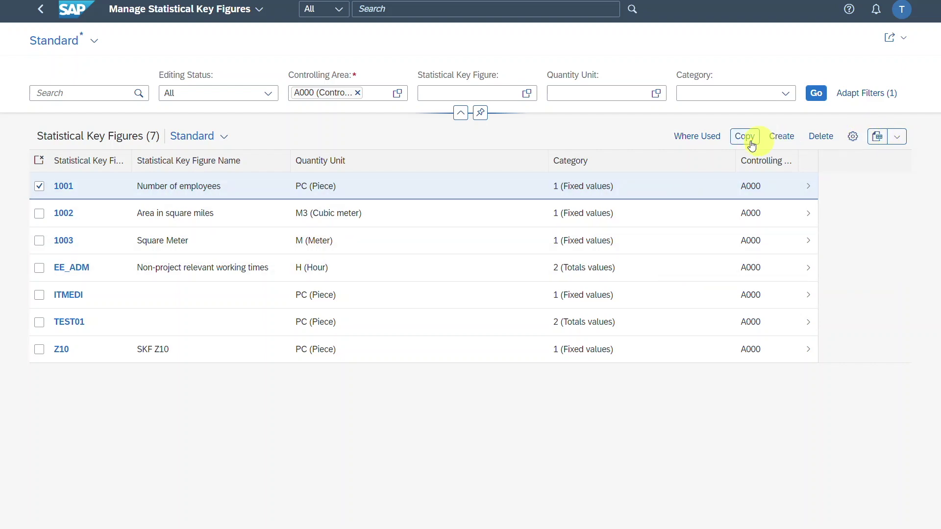
Start a new statistical key figure Z12345 named 'Electricity Costs'
left_click(778, 139)
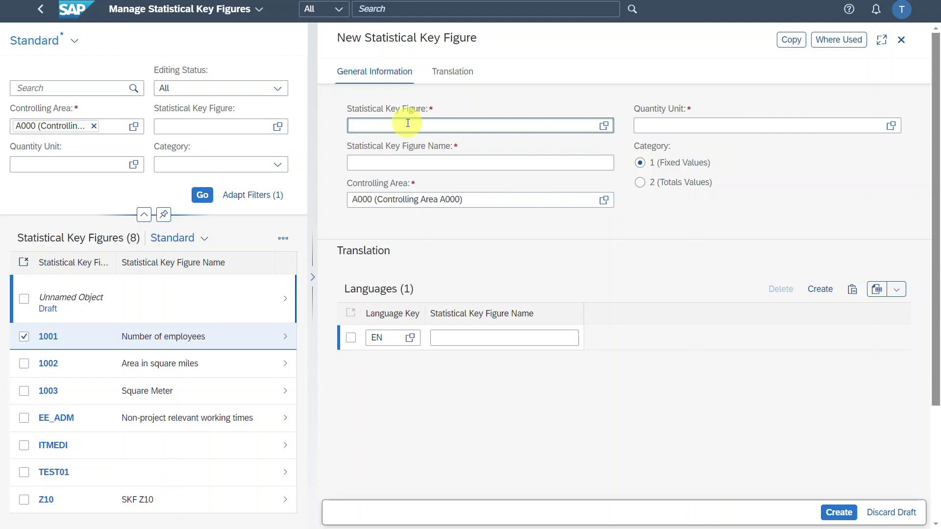
type("_")
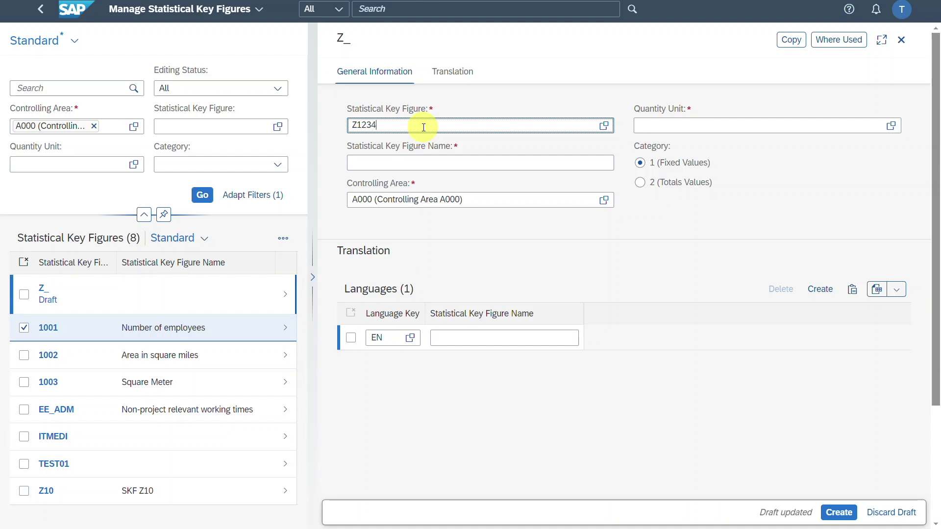
left_click(436, 162)
left_click(561, 160)
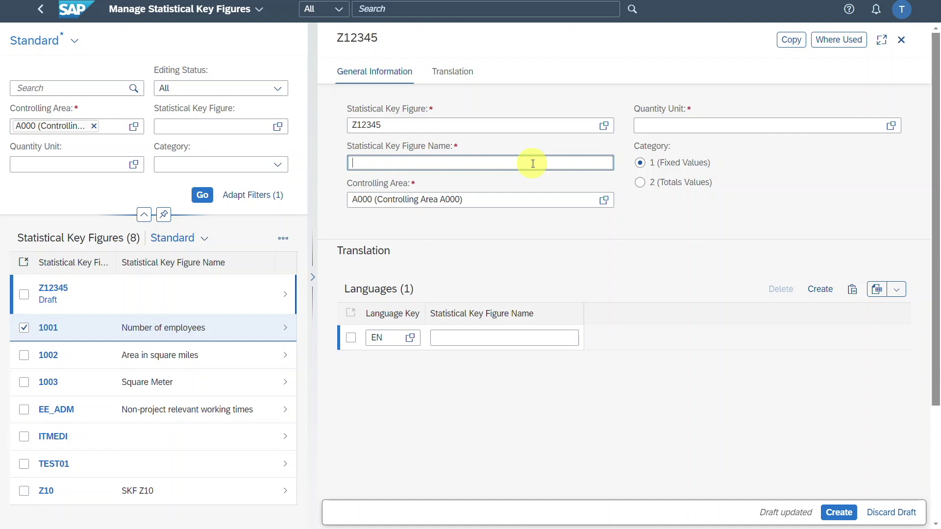
type("Electricity Costs")
key("Tab")
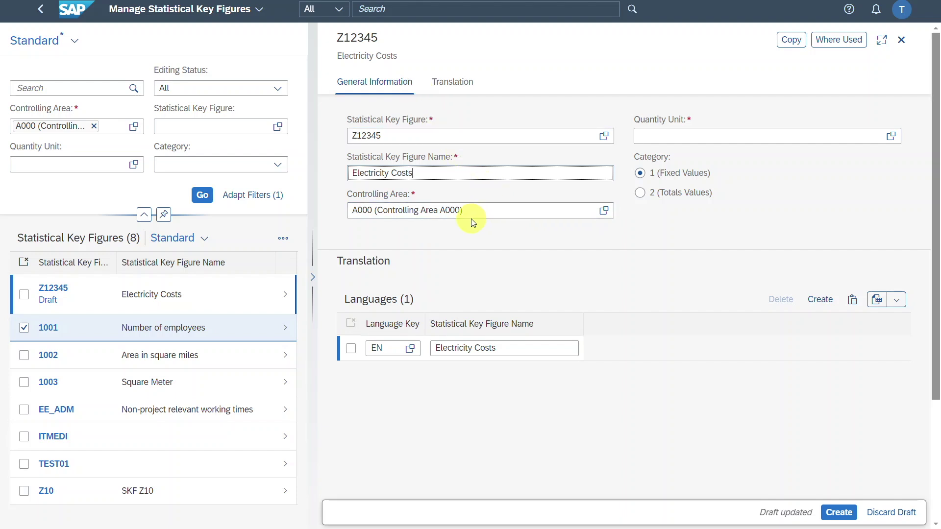
Set the quantity unit to W (Watt) and the category to 2 (Totals Values)
left_click(697, 133)
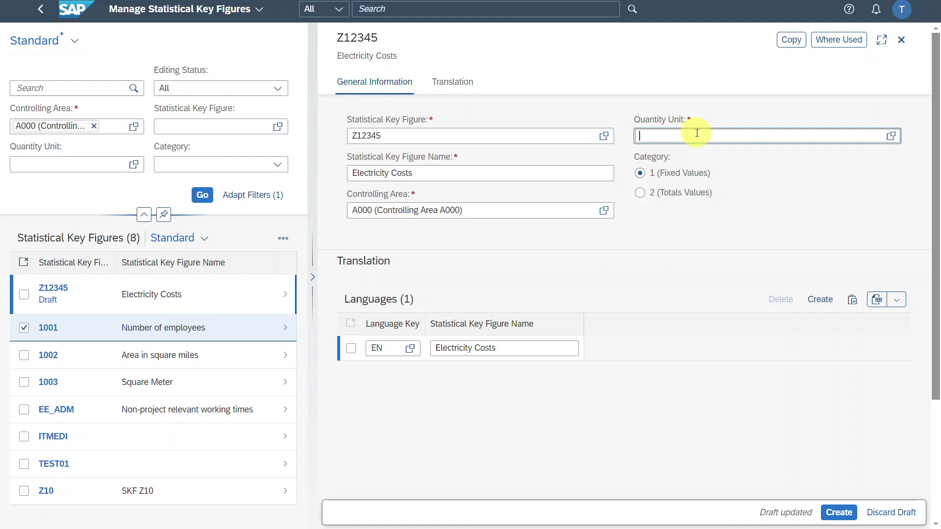
left_click(889, 142)
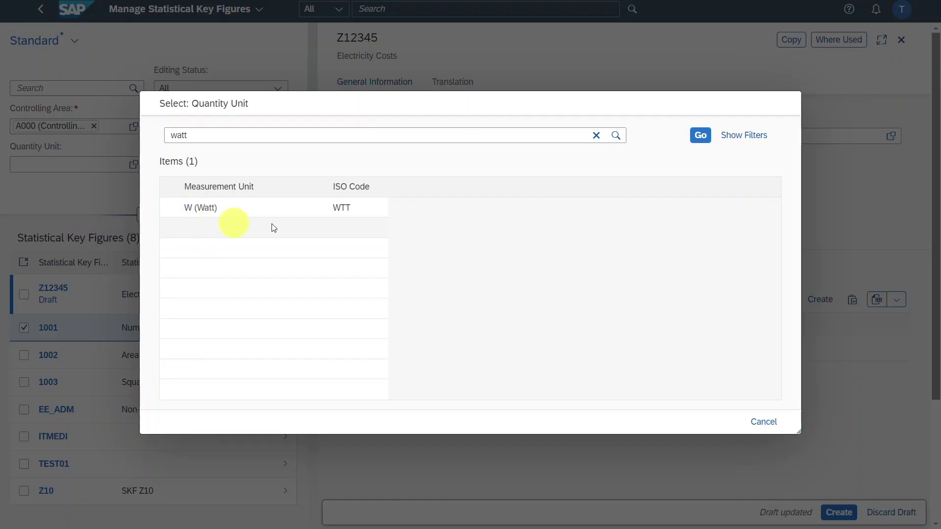
left_click(217, 209)
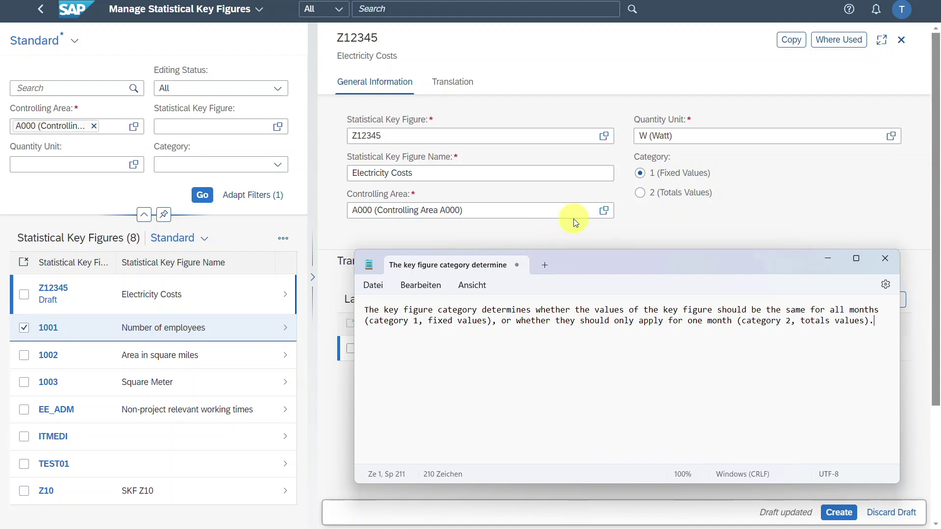
left_click(667, 197)
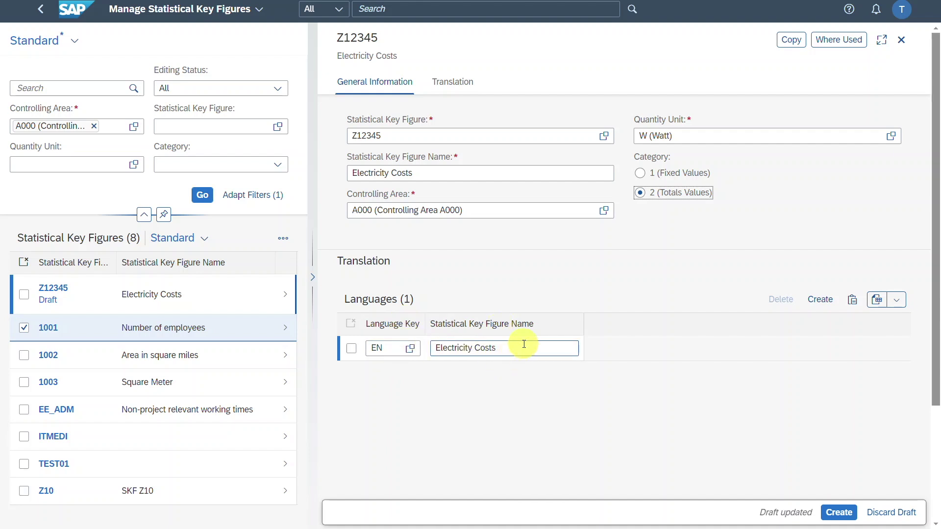
Create key figure Z12345 Electricity Costs from the draft
left_click(839, 513)
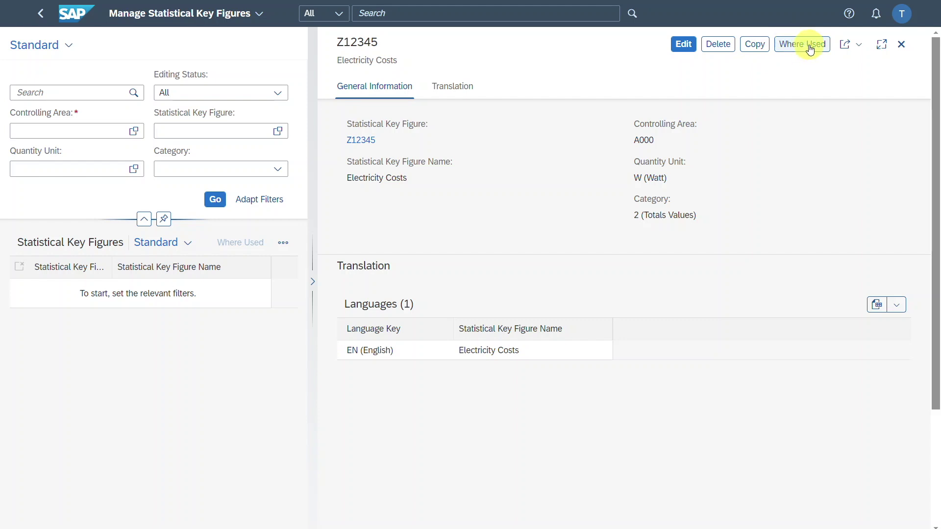
Launch Manage Statistical Key Figure Values, list existing documents, and start a new document
left_click(567, 17)
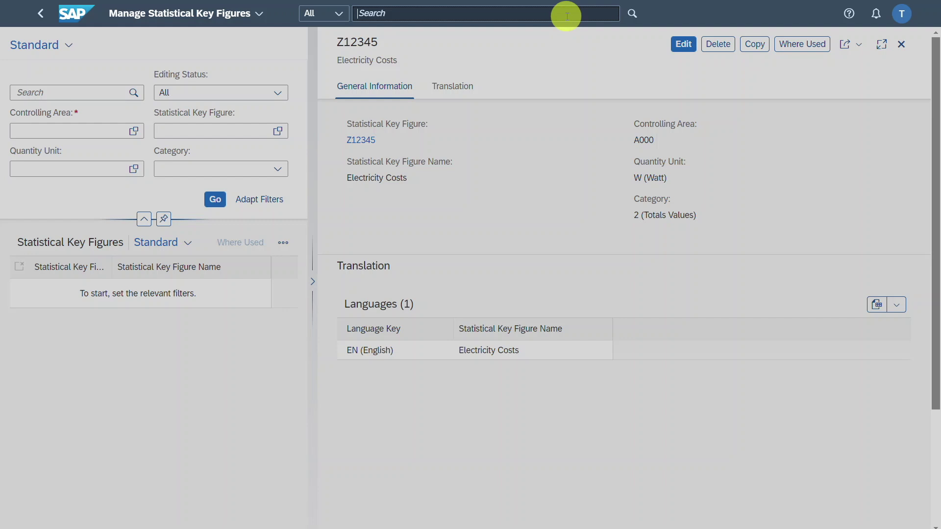
type("Manage statst")
key("BackSpace")
key("BackSpace")
type("i")
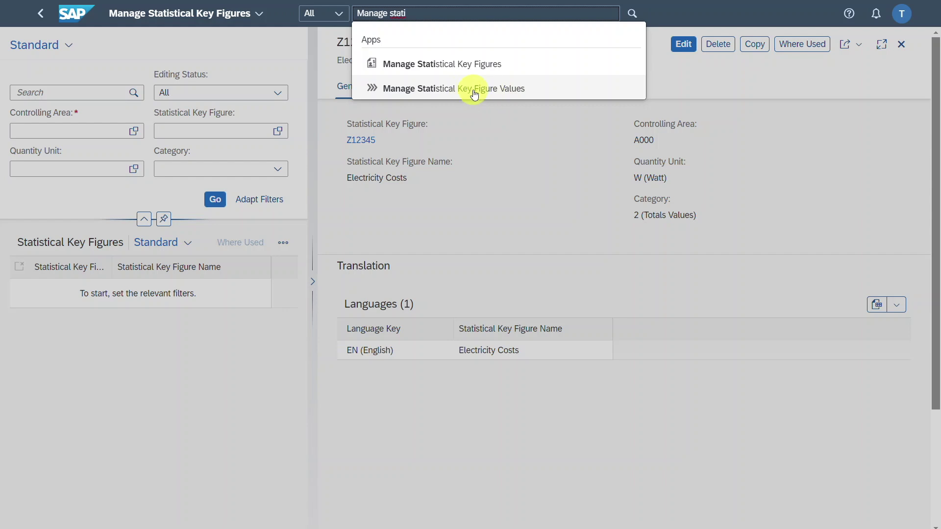
left_click(473, 94)
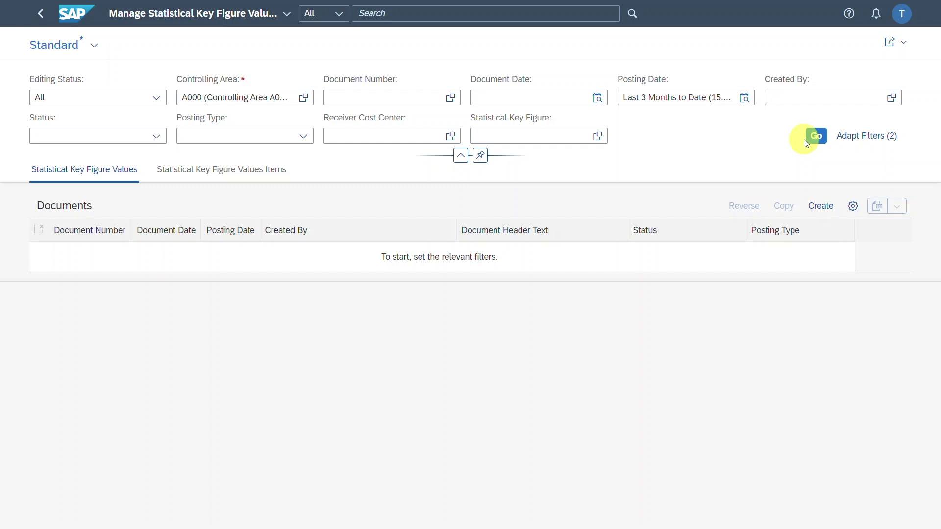
left_click(817, 138)
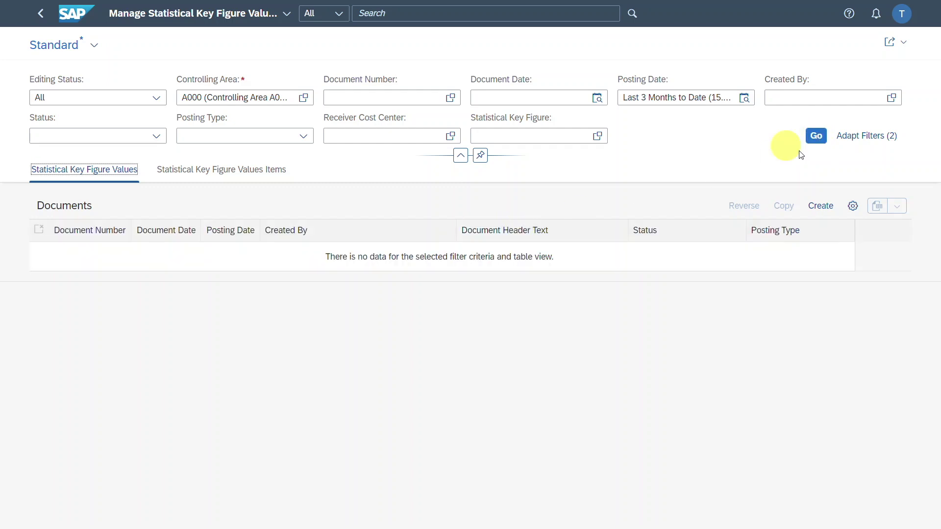
left_click(821, 209)
Enter header text 'Allocation of electricity costs', keeping the proposed document dates
left_click(436, 158)
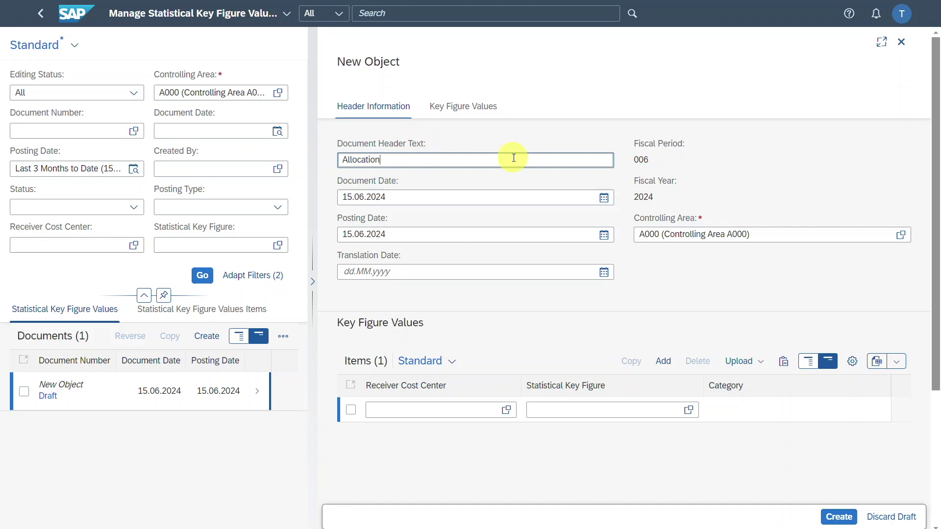
type("Allocation of electricity costs")
key("Tab")
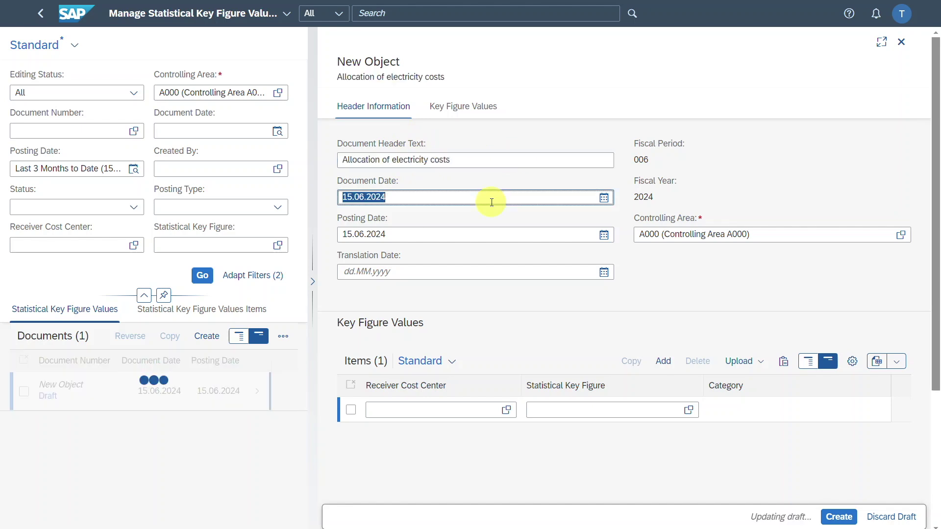
left_click(396, 201)
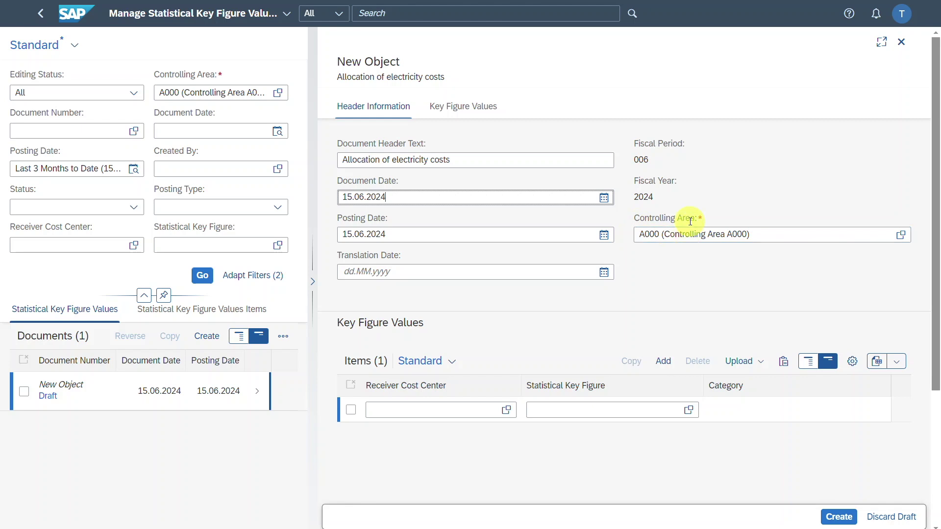
left_click(543, 328)
Add an item for receiver cost center 1000 with statistical key figure Z12345
left_click(428, 417)
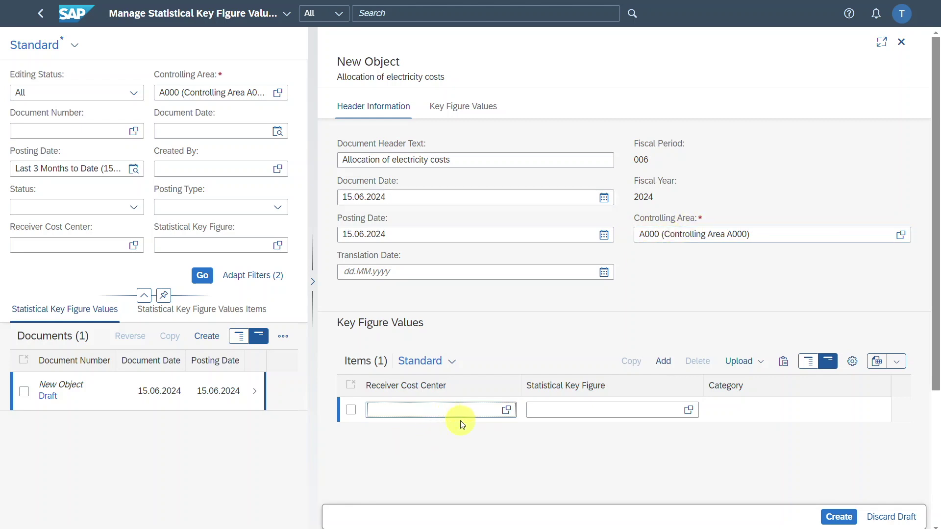
type("1000")
key("Return")
left_click(564, 439)
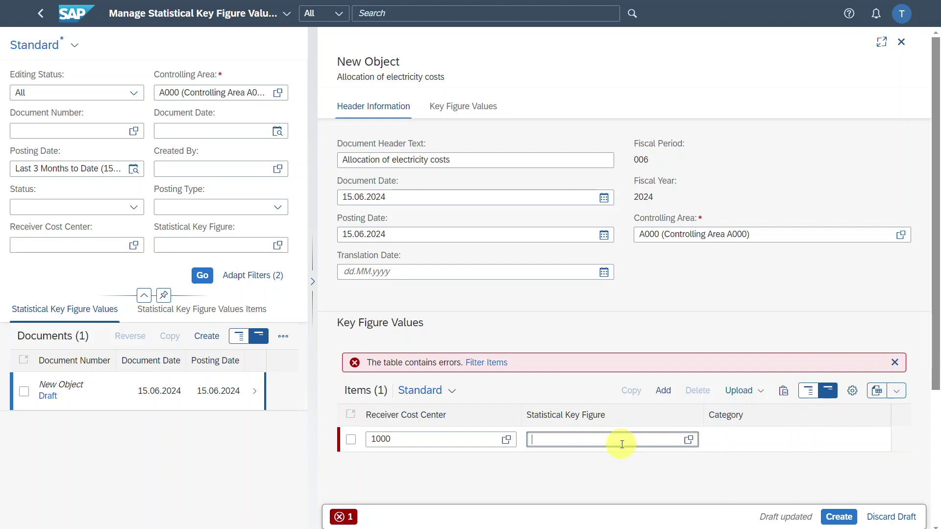
type("Z12345")
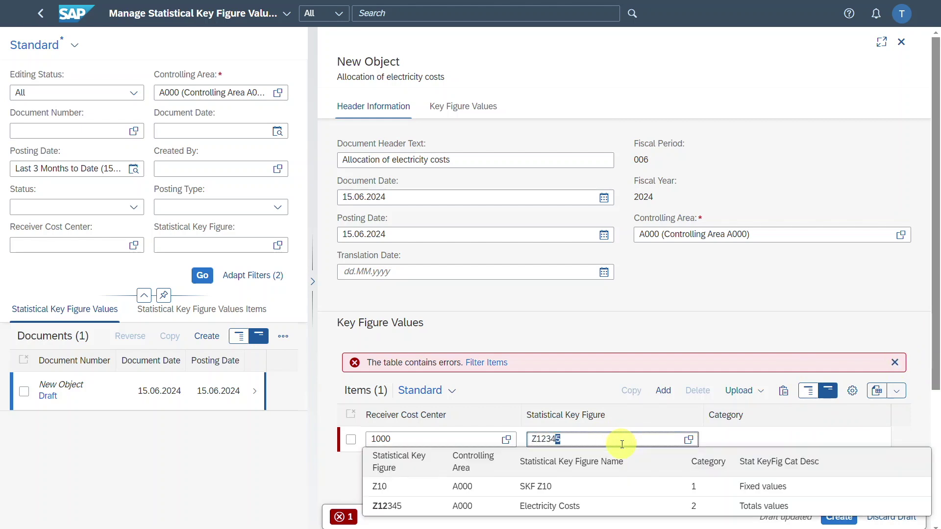
key("Return")
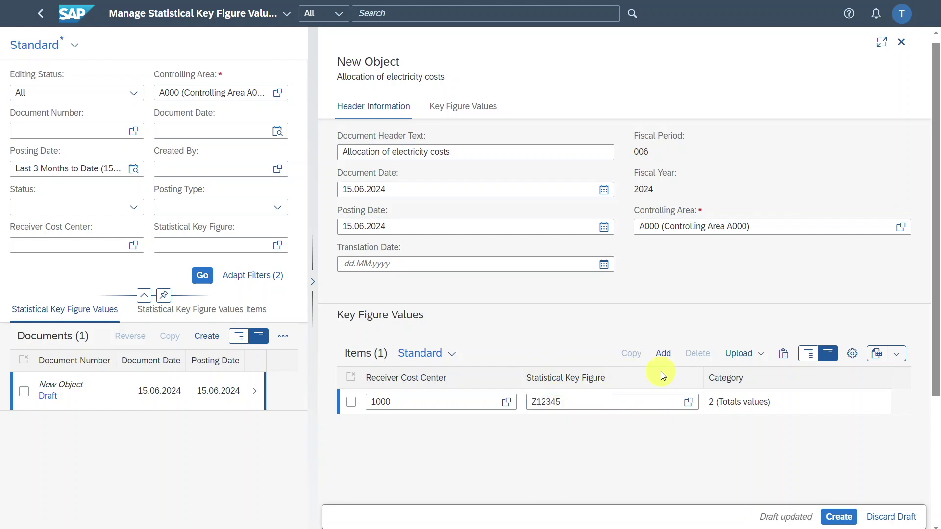
Download an Excel template containing the current item via Upload > Excel
left_click(750, 357)
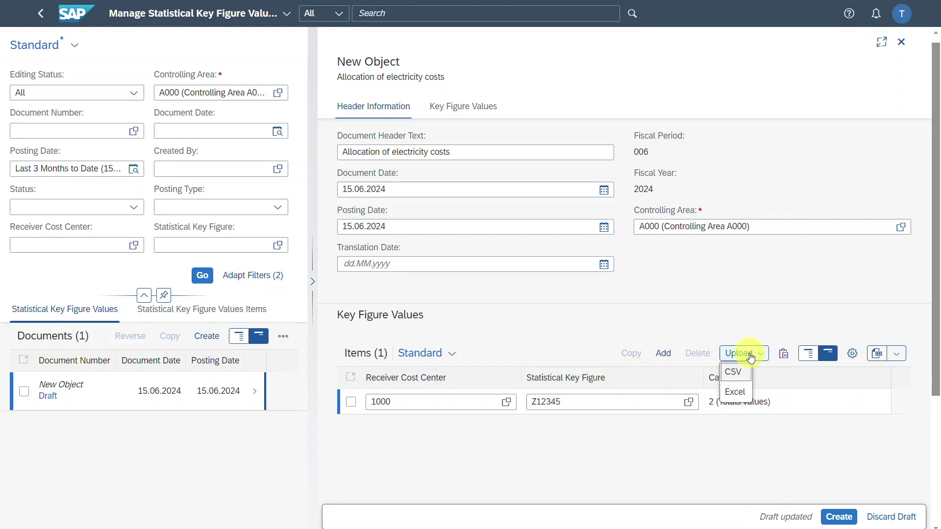
left_click(736, 391)
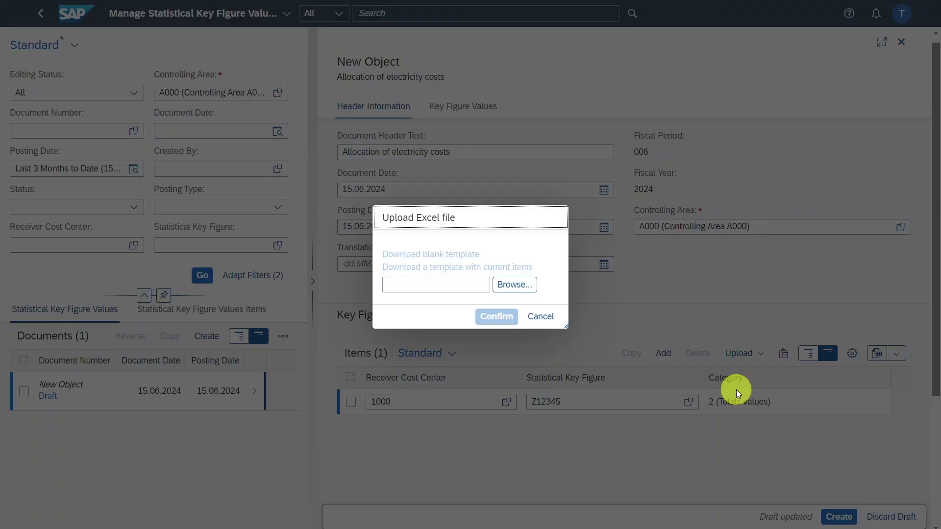
left_click(456, 268)
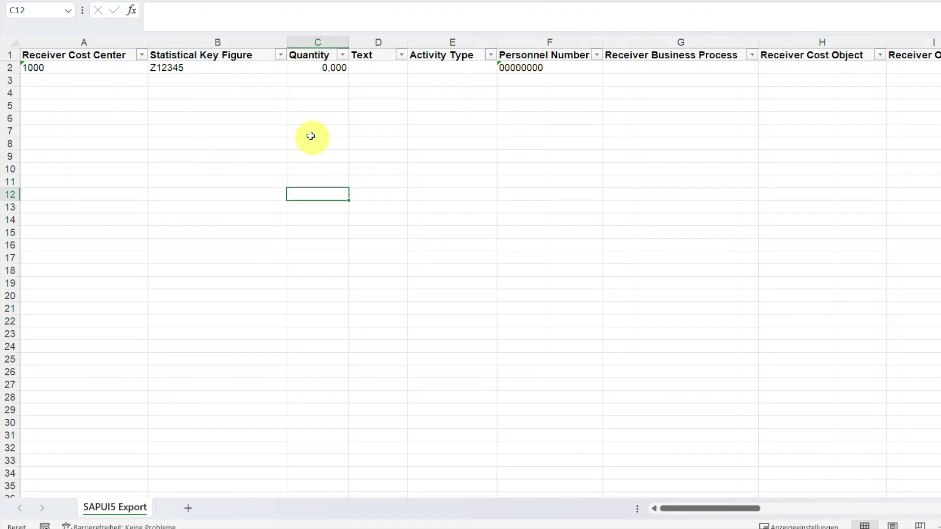
Enter quantity 10 in cell C2 for cost center 1000 and Z12345
left_click(64, 68)
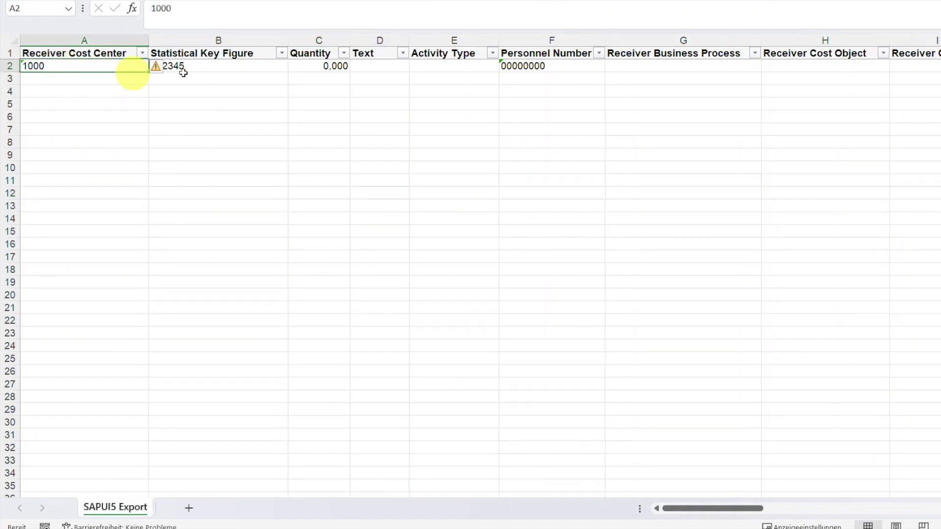
left_click(209, 66)
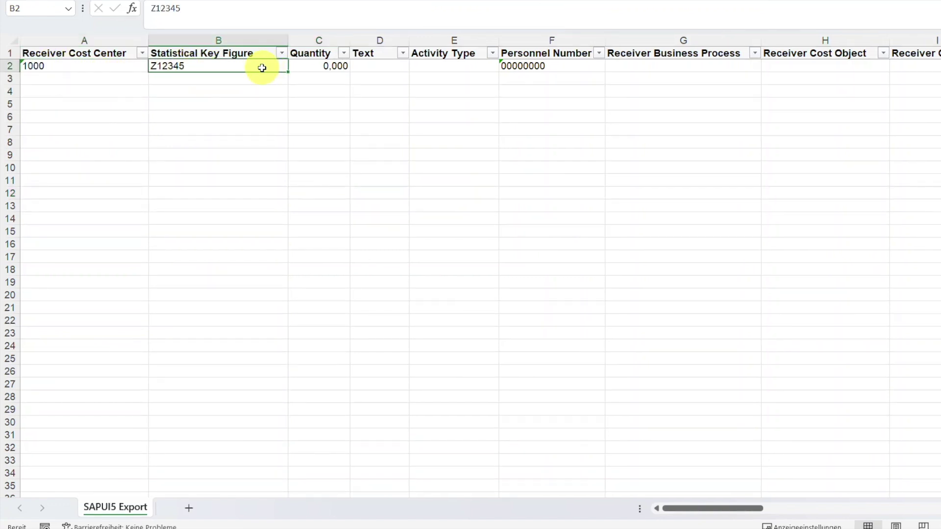
left_click(321, 66)
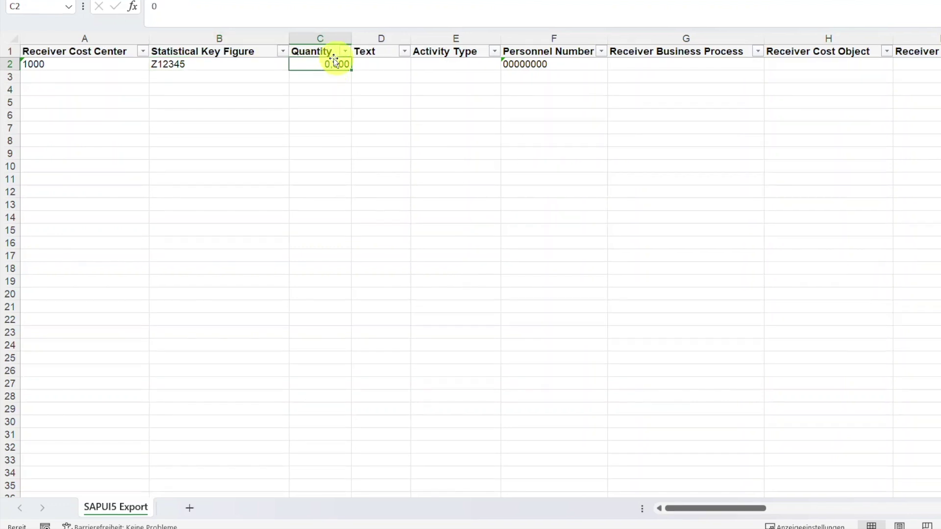
type("10")
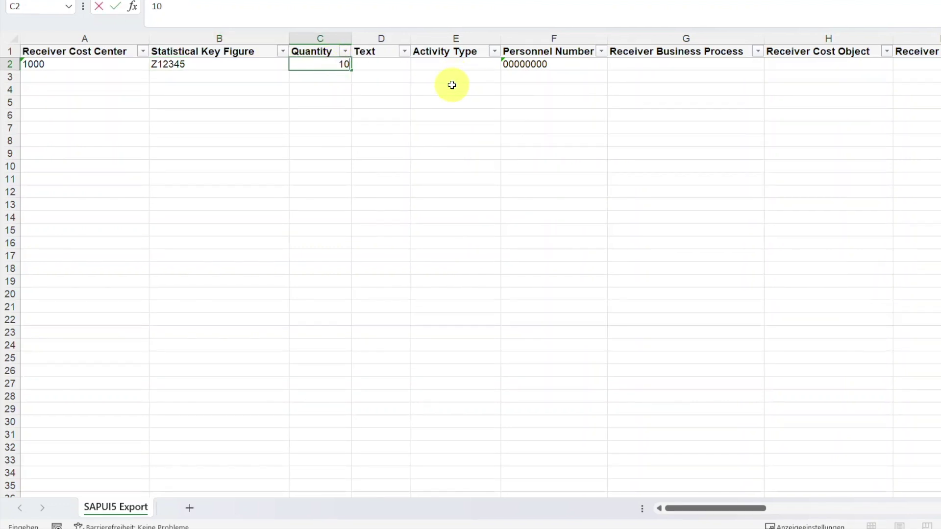
key("Return")
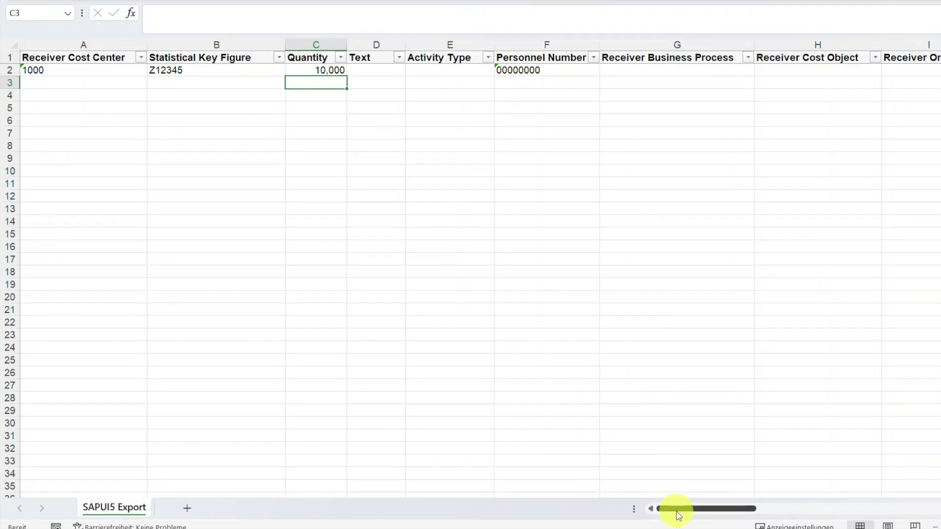
left_click_drag(679, 509, 568, 498)
left_click(396, 209)
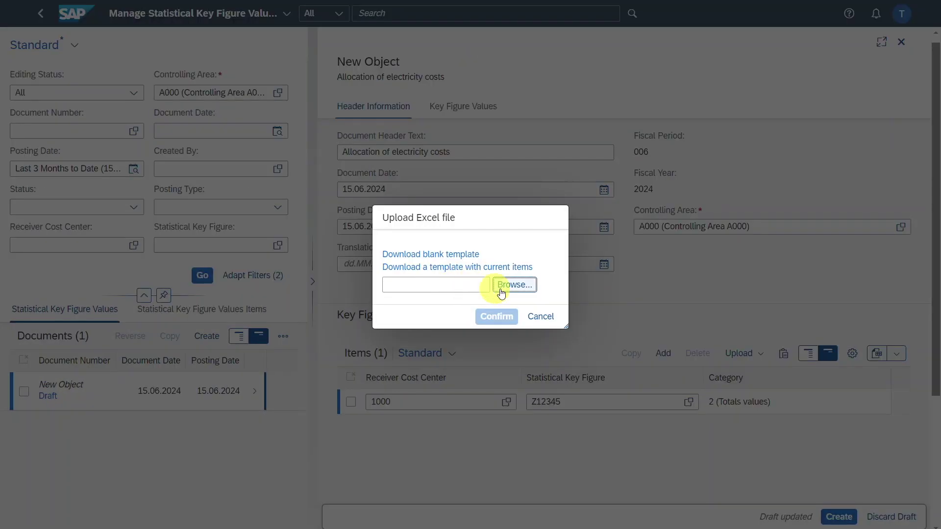
Upload the Items12222 workbook and confirm the item carrying quantity 10
left_click(529, 288)
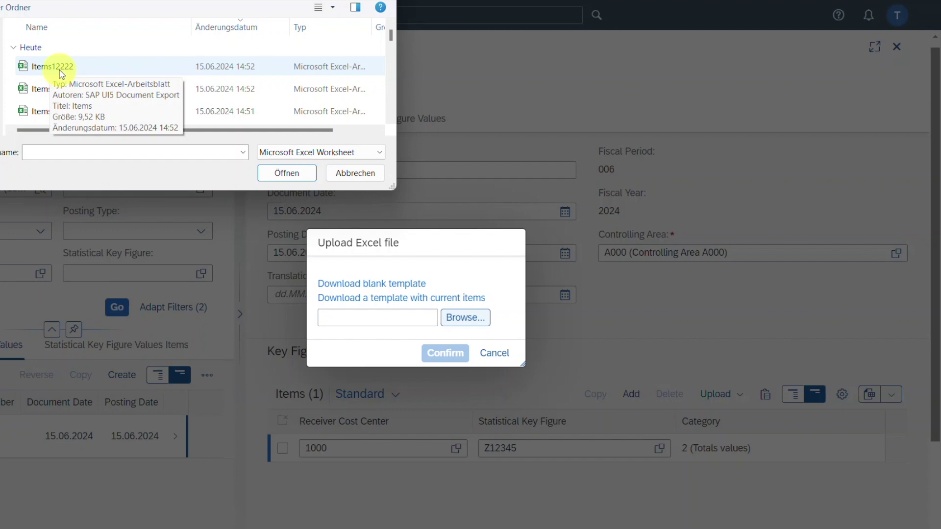
left_click(61, 73)
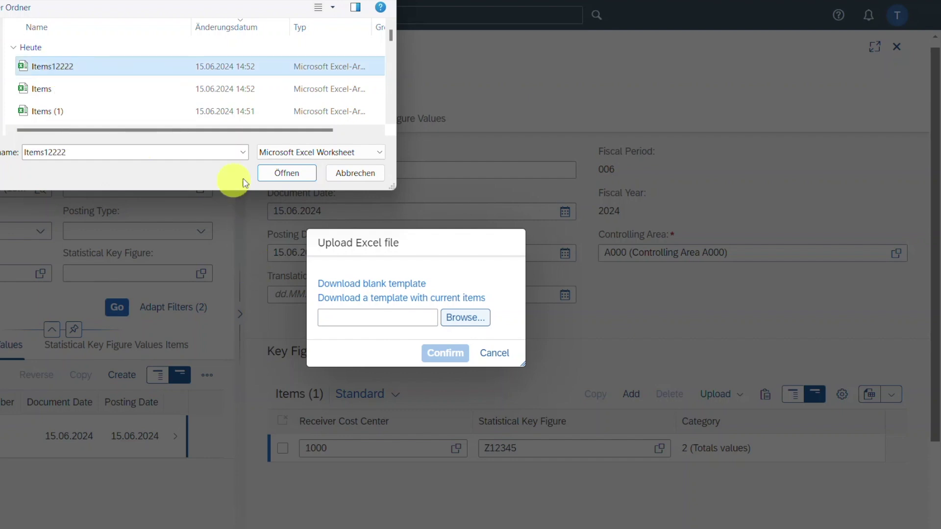
left_click(275, 177)
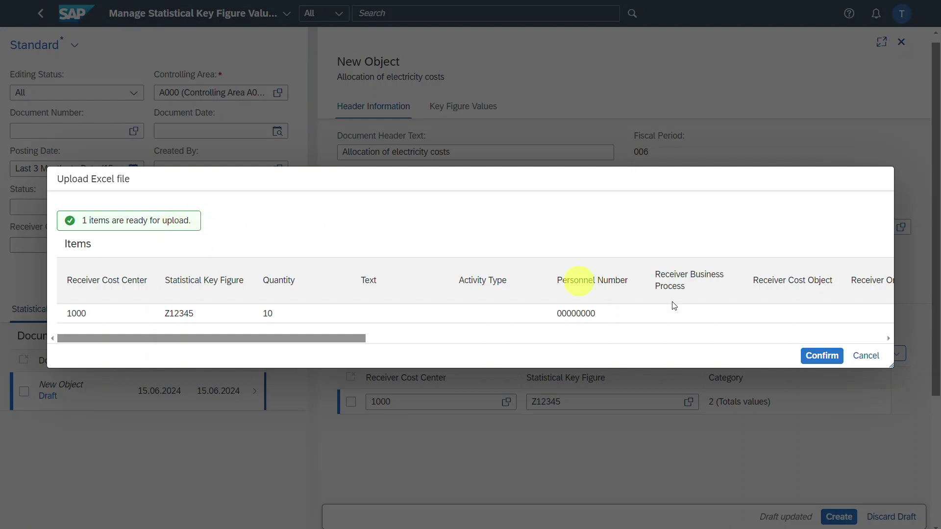
left_click(822, 356)
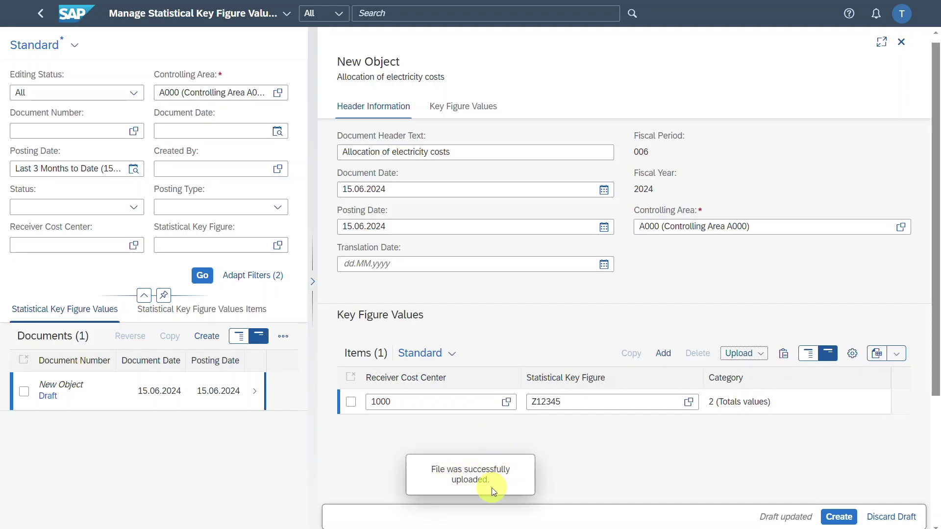
Post document 400001000 for Z12345 on cost center 1000 and review its items, period 006/2024
left_click(839, 517)
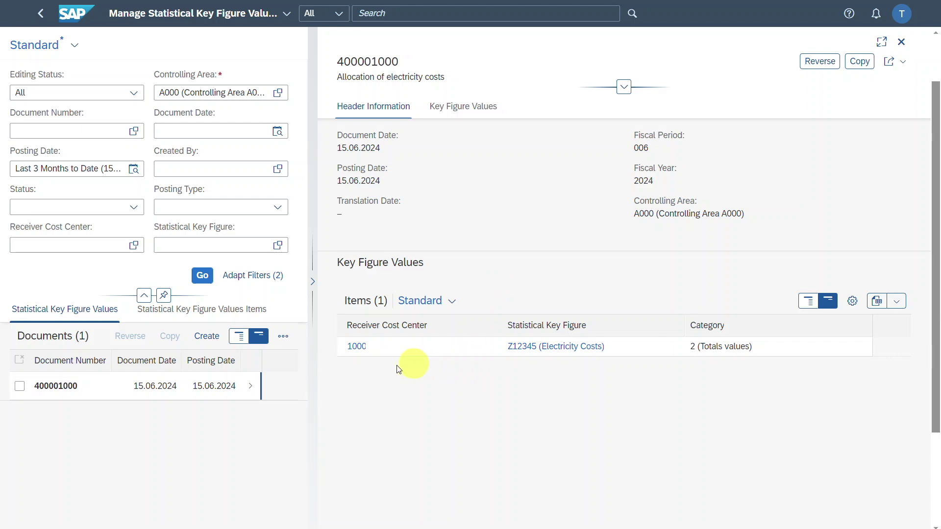
left_click(509, 320)
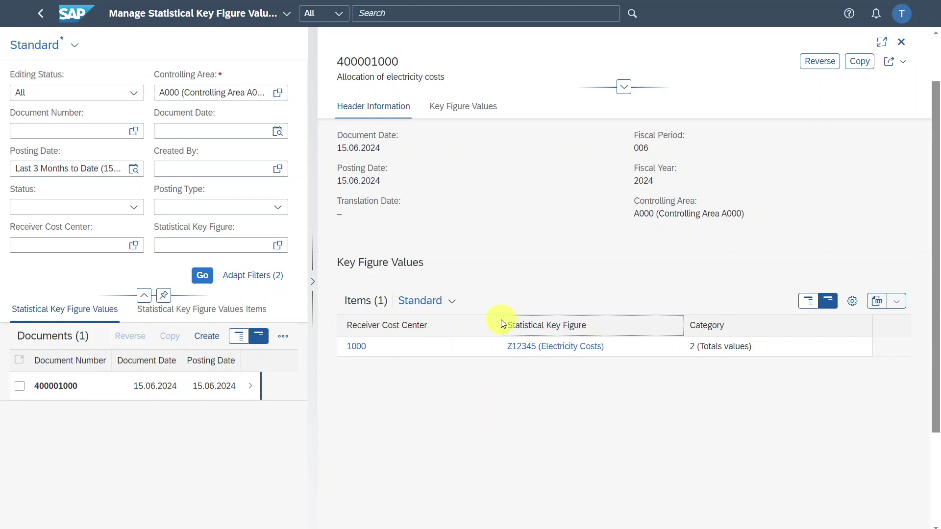
left_click(378, 367)
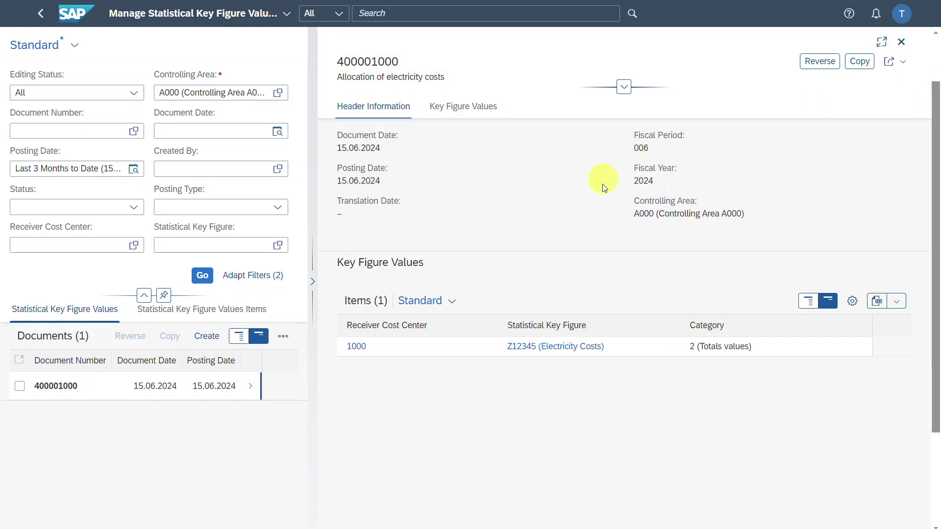